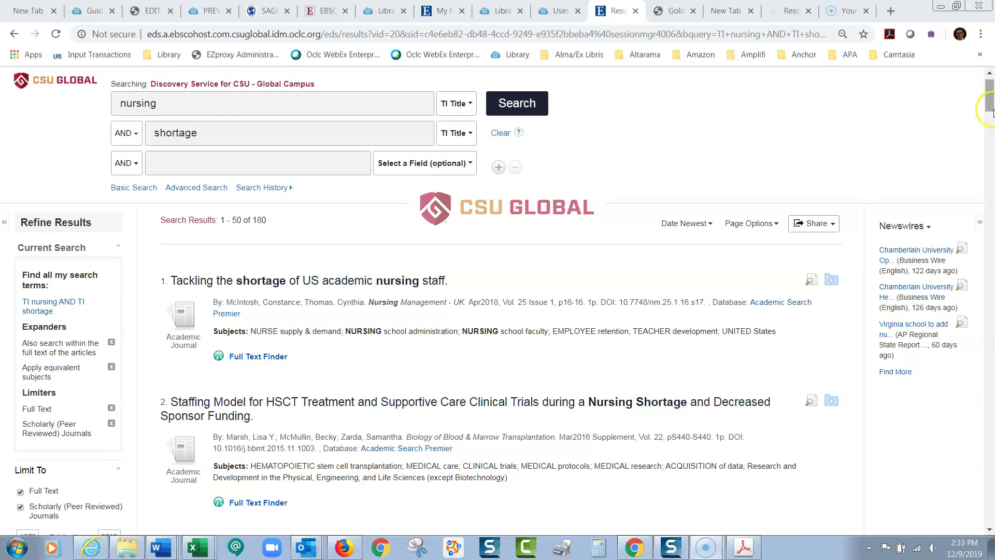
left_click_drag(990, 101, 989, 93)
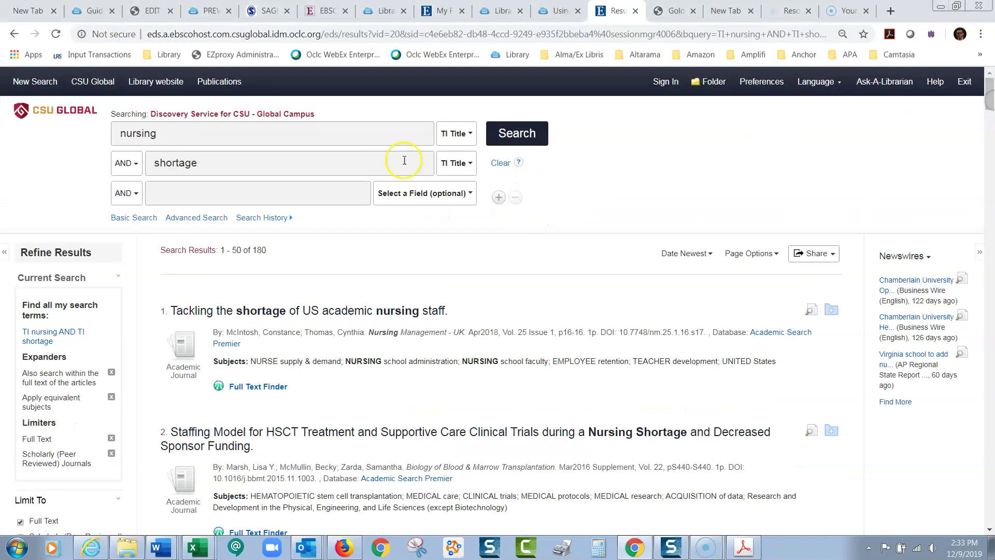
left_click_drag(988, 95, 987, 102)
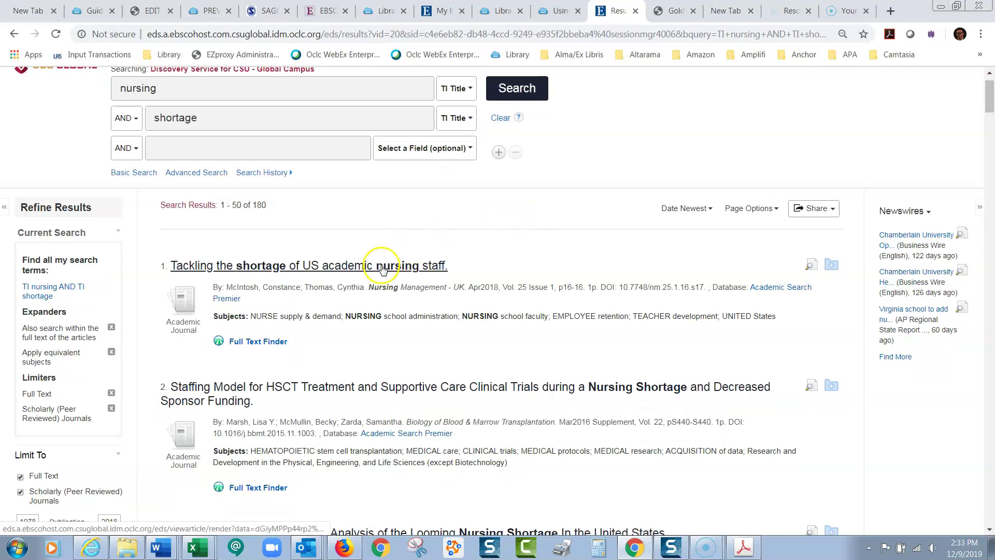
Open the full record for 'Tackling the shortage of US academic nursing staff' from the results
left_click(364, 267)
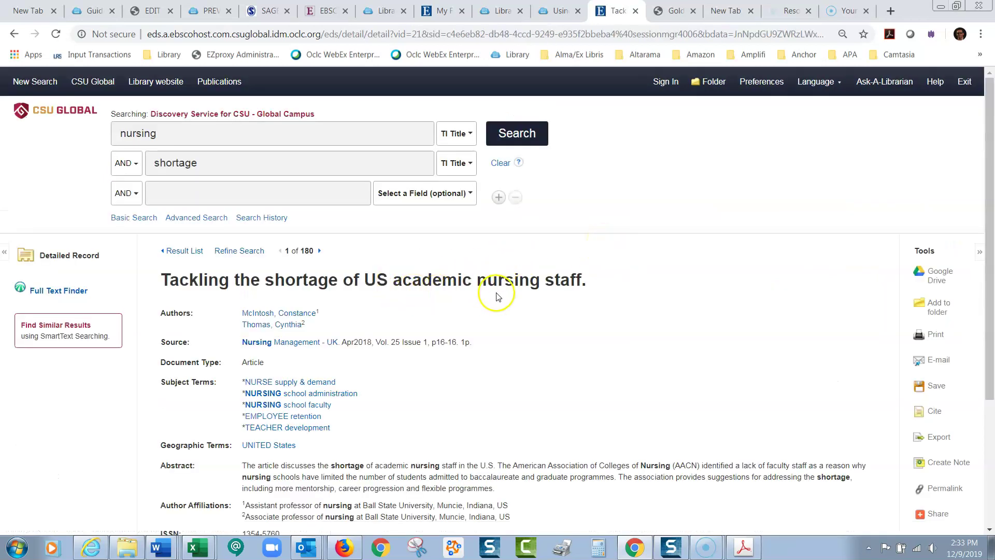
left_click_drag(985, 168, 990, 218)
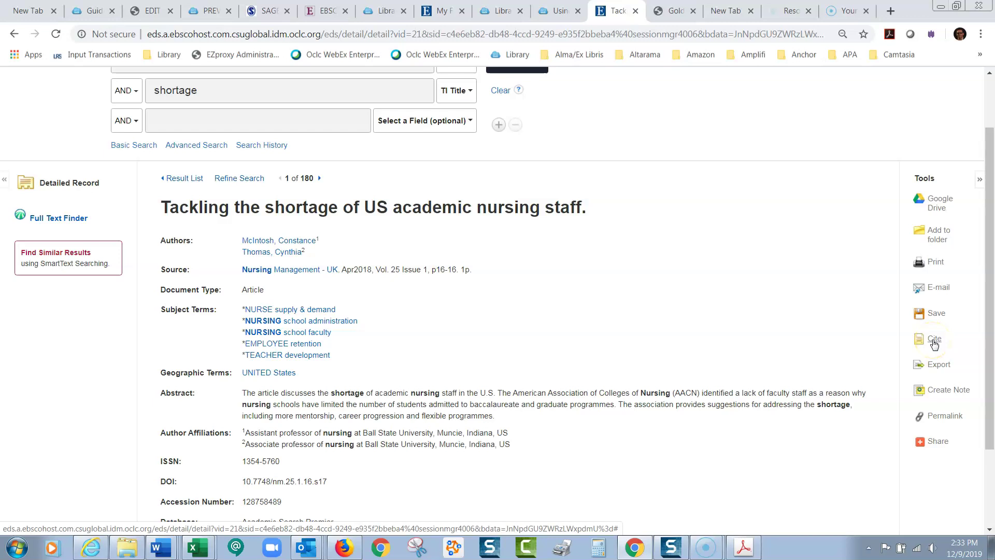
Show the citation formats, select the whole APA reference and switch to Word
left_click(934, 343)
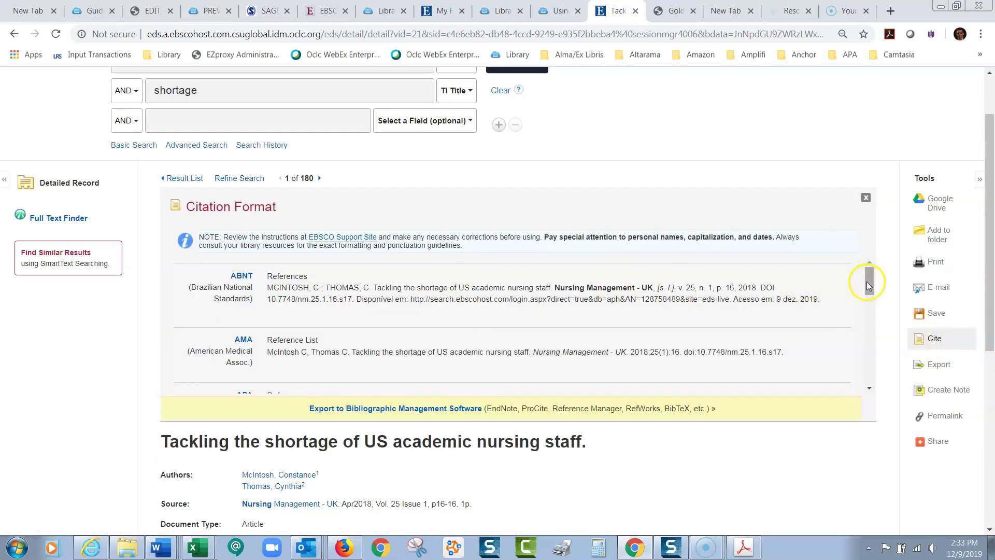
left_click_drag(868, 279, 870, 302)
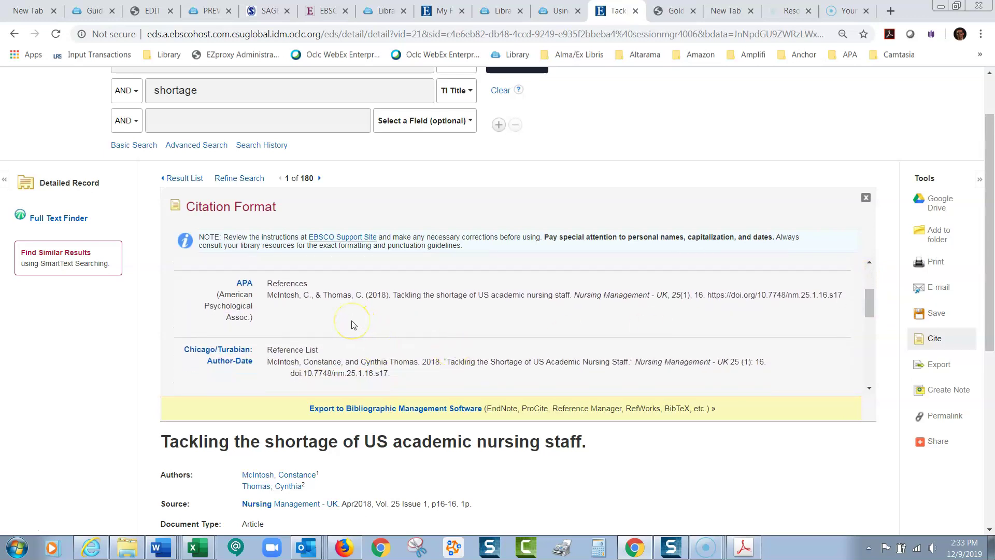
left_click(264, 298)
left_click_drag(267, 295, 844, 301)
key("ctrl+c")
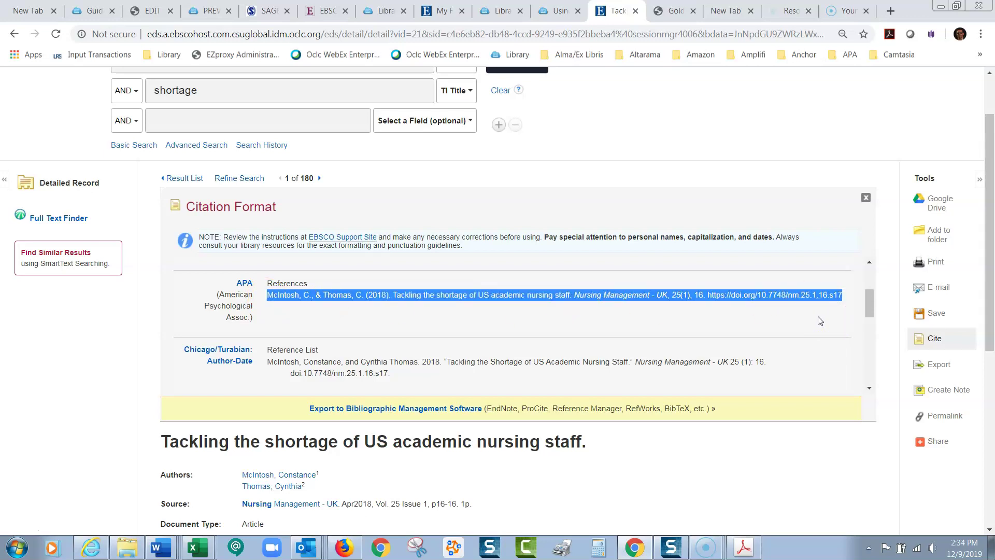
left_click(158, 549)
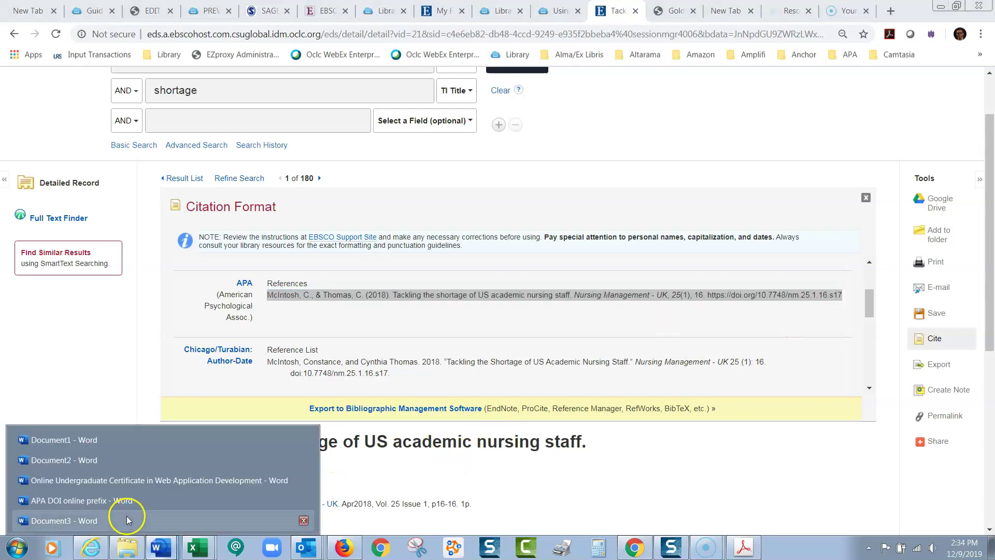
Paste the McIntosh APA reference into blank Document3 with Merge Formatting under the APA style
left_click(128, 509)
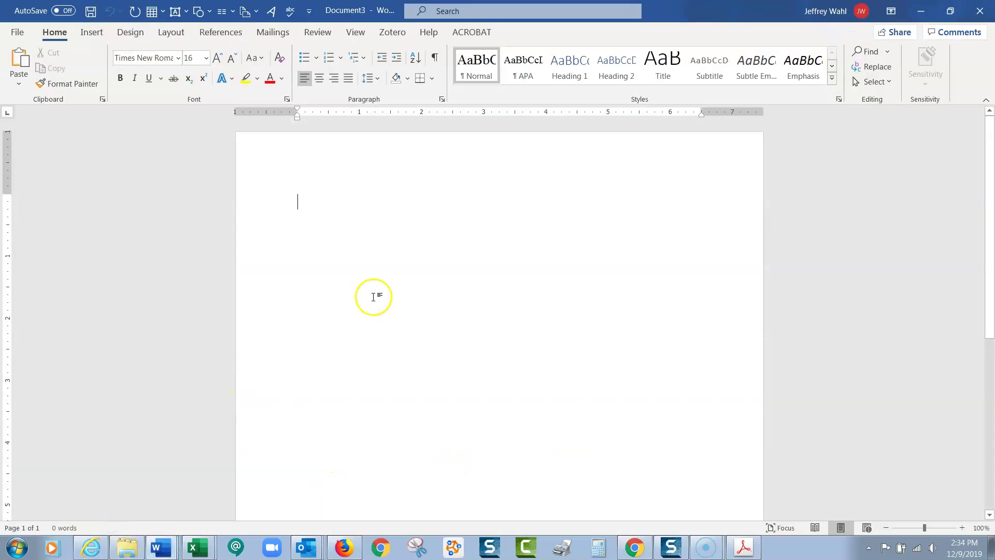
left_click(523, 67)
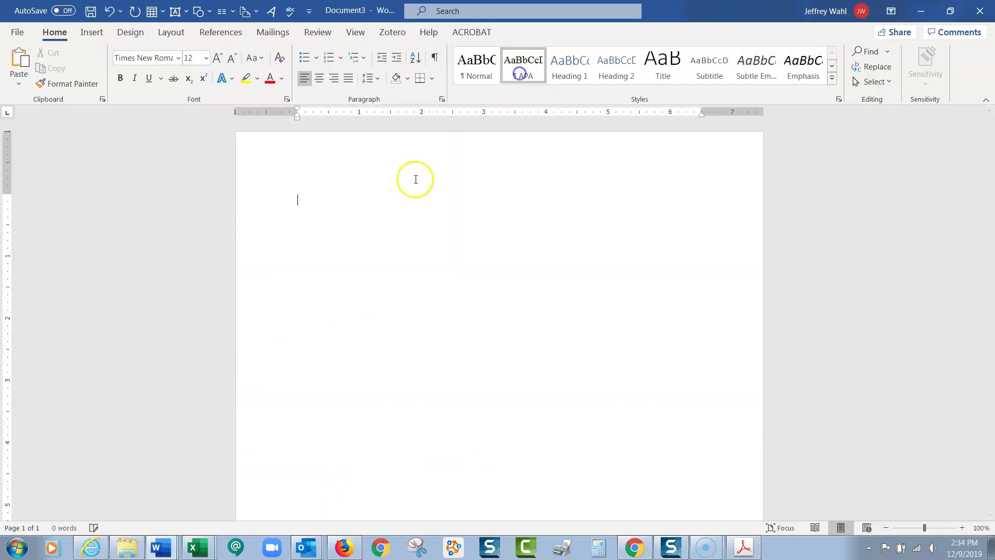
left_click(326, 200)
key("ctrl+v")
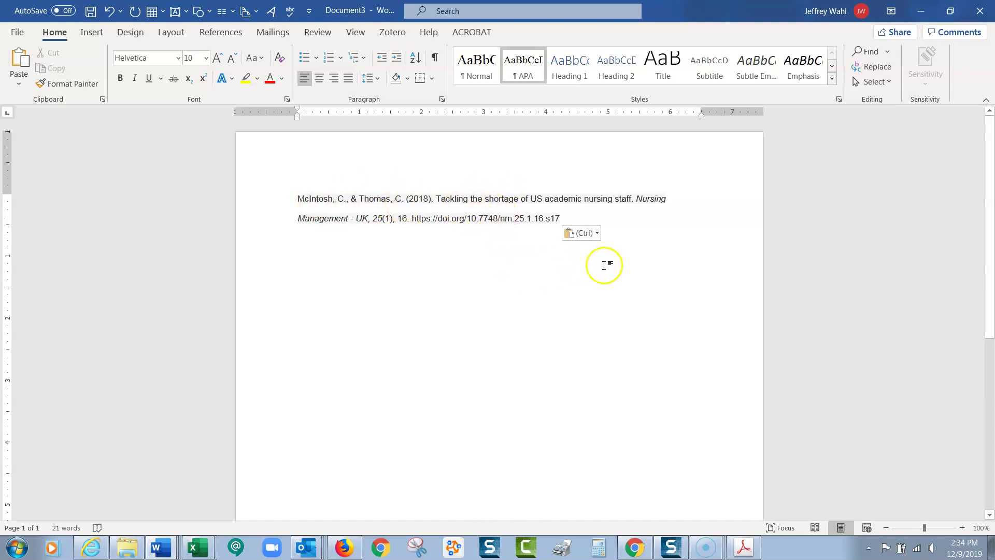
left_click(597, 235)
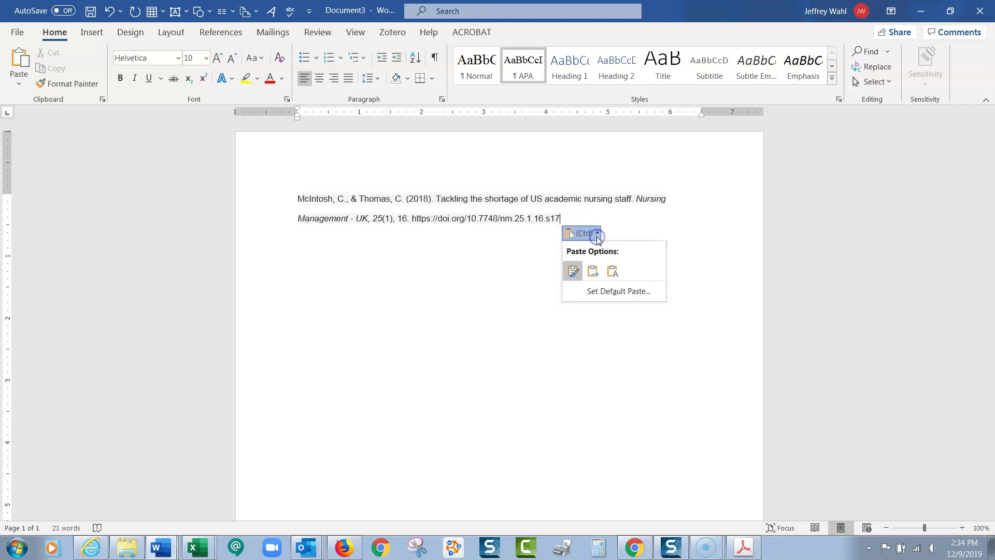
left_click(593, 271)
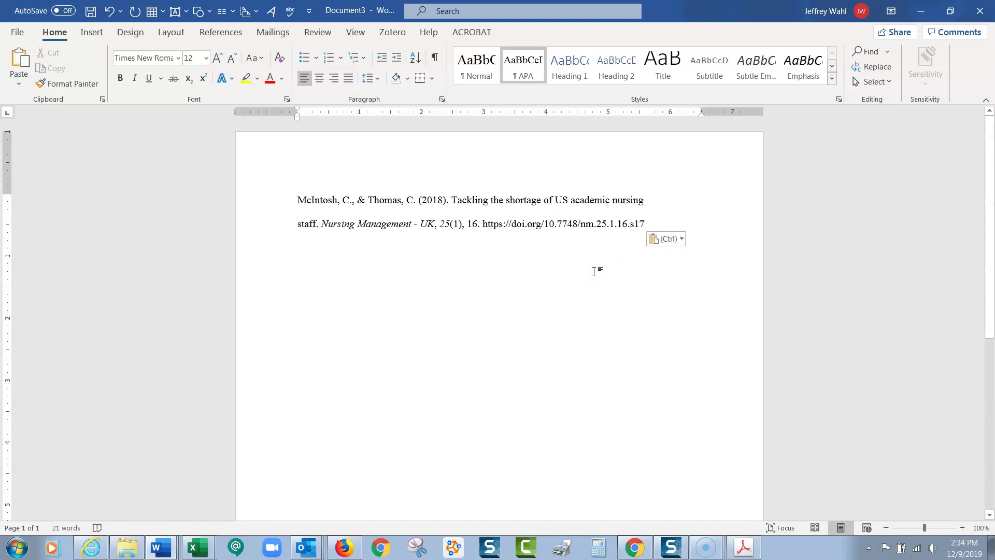
left_click(297, 201)
Zoom the page to 150% and select the entire reference paragraph
left_click(964, 529)
left_click(963, 529)
left_click(963, 529)
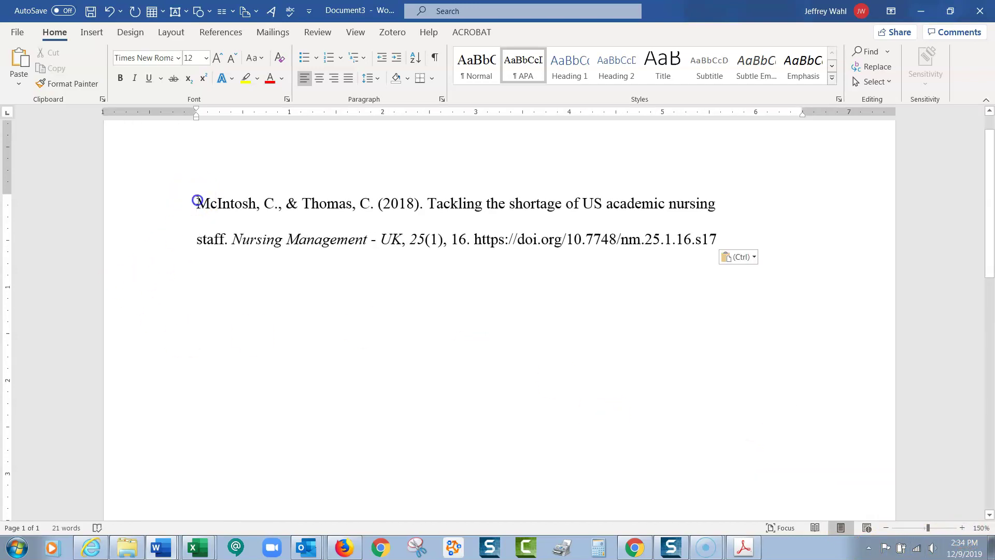
mouse_move(197, 201)
left_mouse_down()
mouse_move(729, 227)
mouse_move(720, 242)
left_mouse_up()
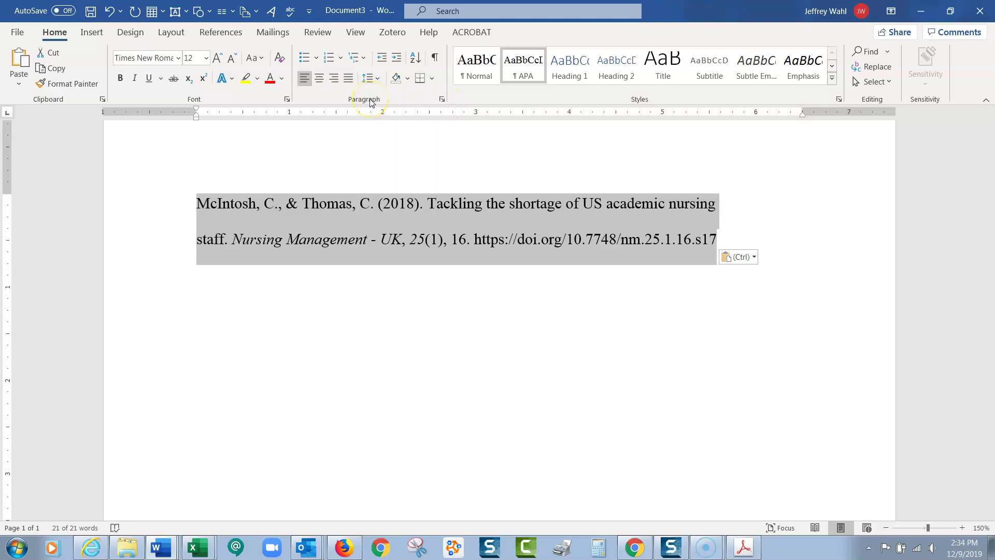
Apply a Hanging 0.5-inch special indent to the reference in the Paragraph dialog
left_click(443, 102)
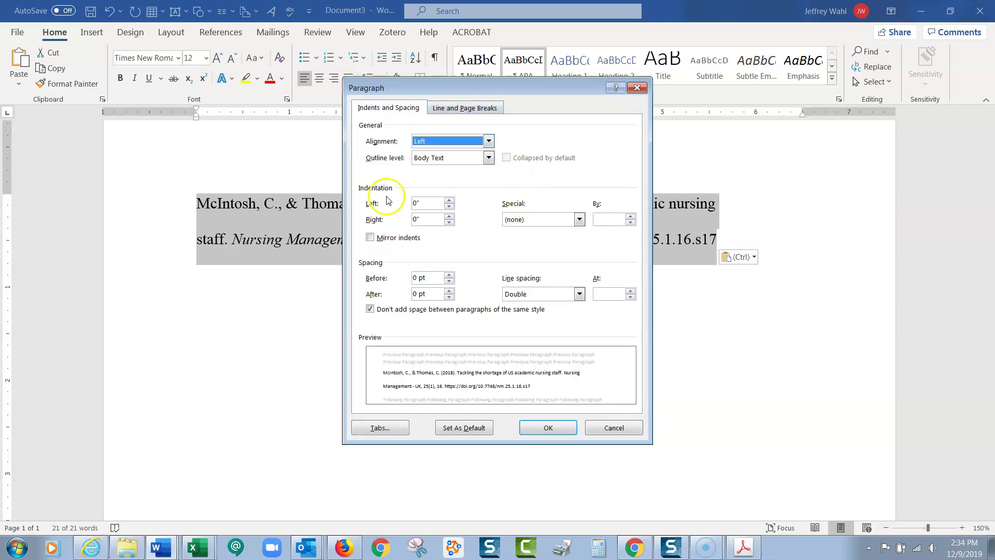
left_click(536, 219)
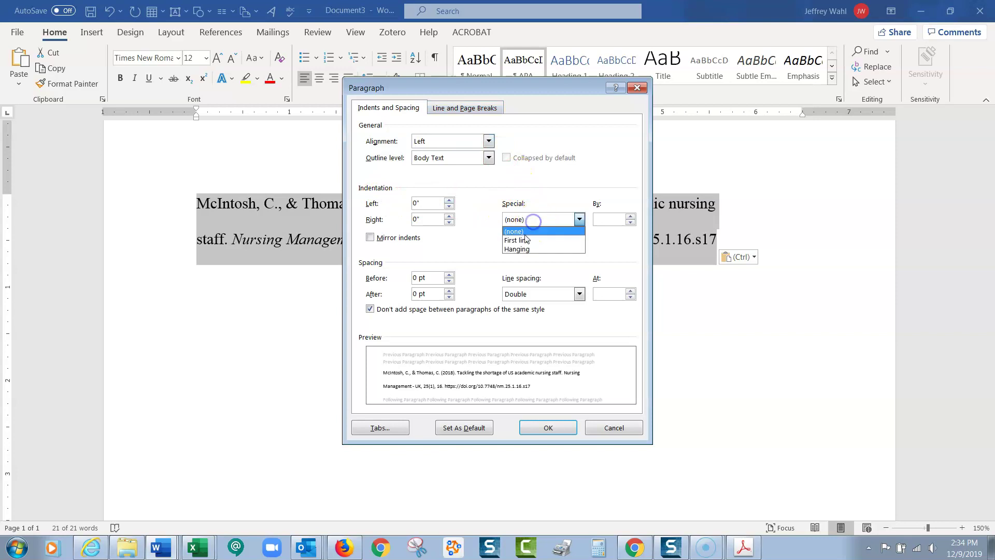
left_click(525, 251)
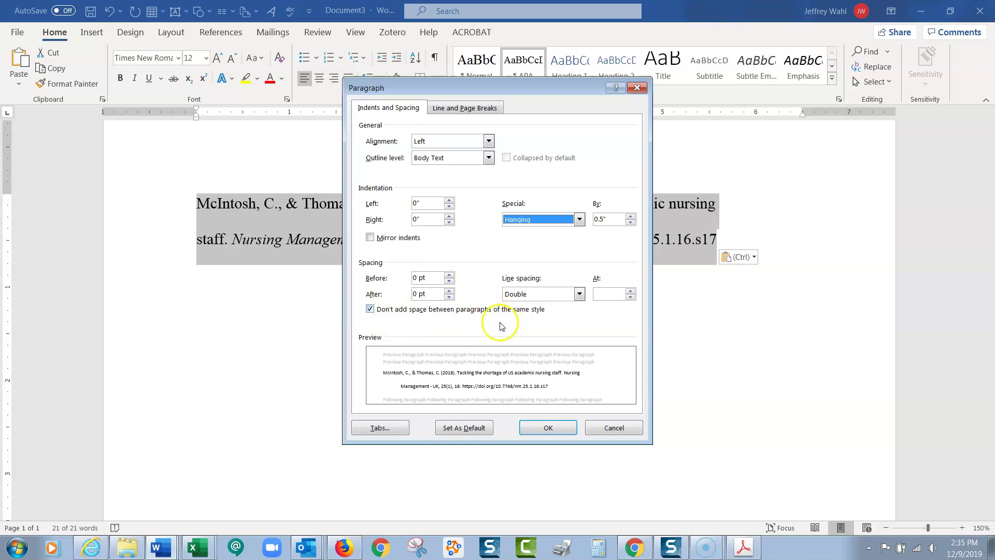
left_click(548, 428)
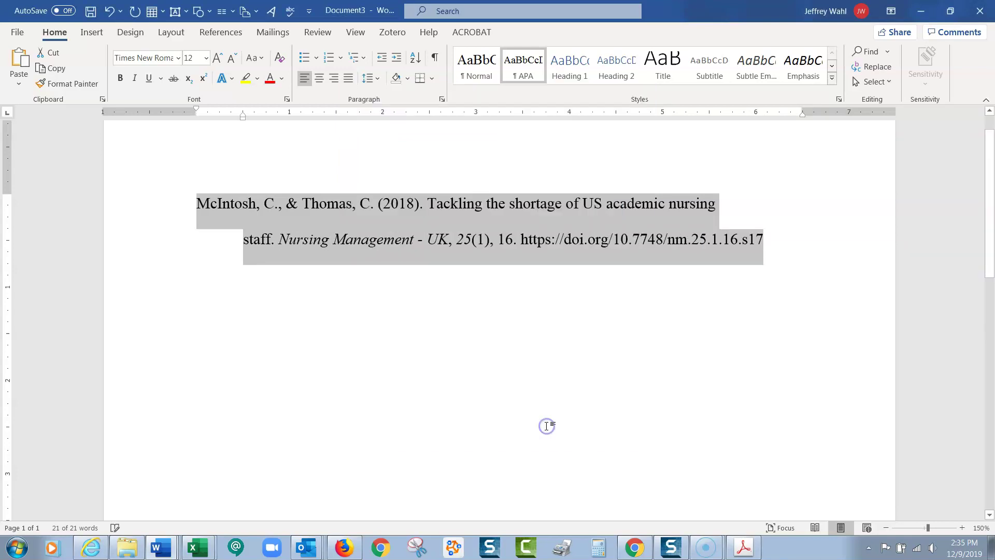
left_click(546, 389)
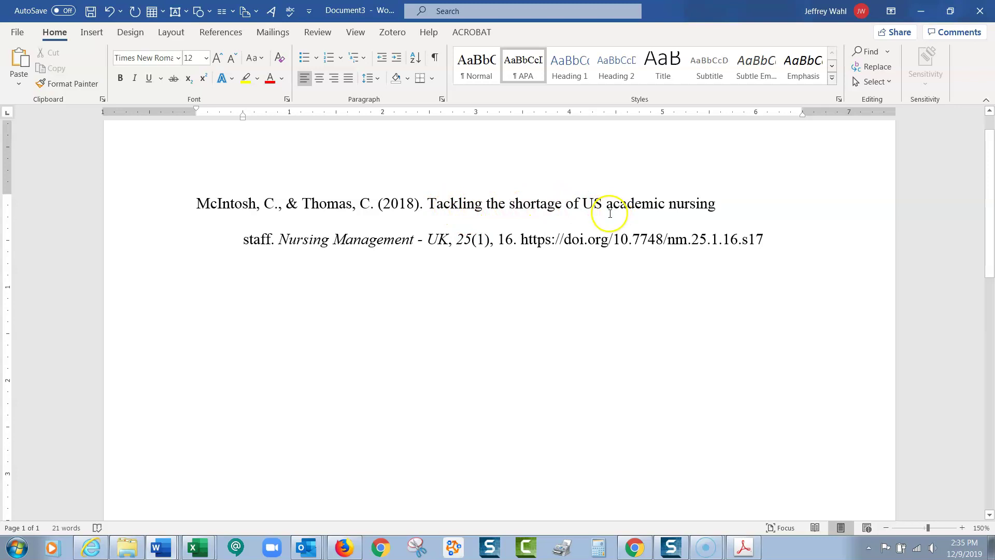
Bring up the library site's Writing Center APA Resources and its Reference Examples
left_click(634, 549)
left_click(502, 12)
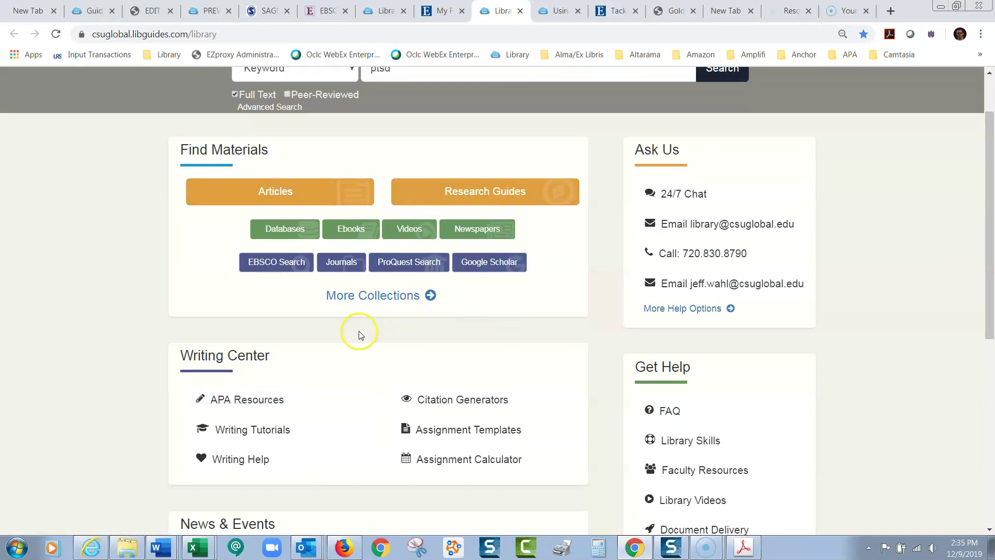
left_click(269, 401)
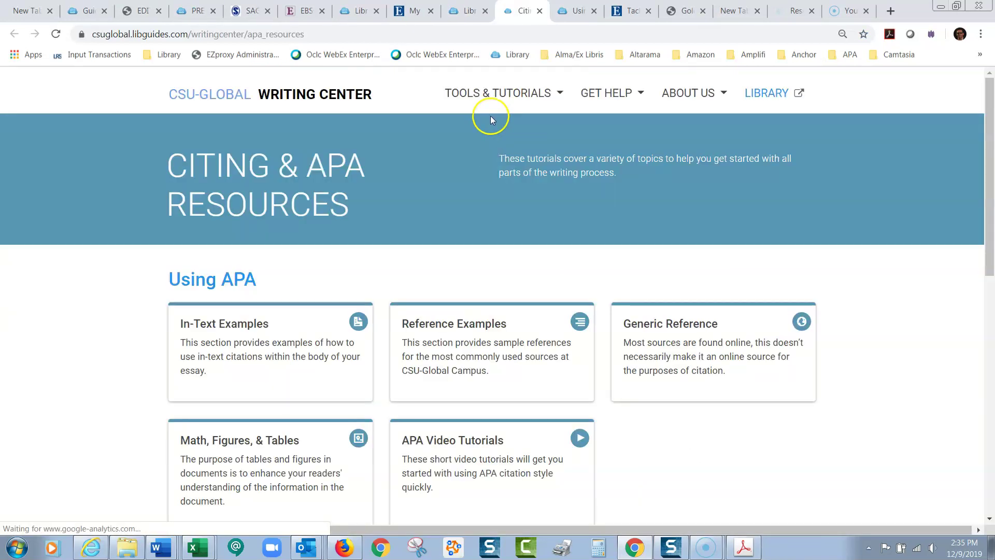
left_click(458, 323)
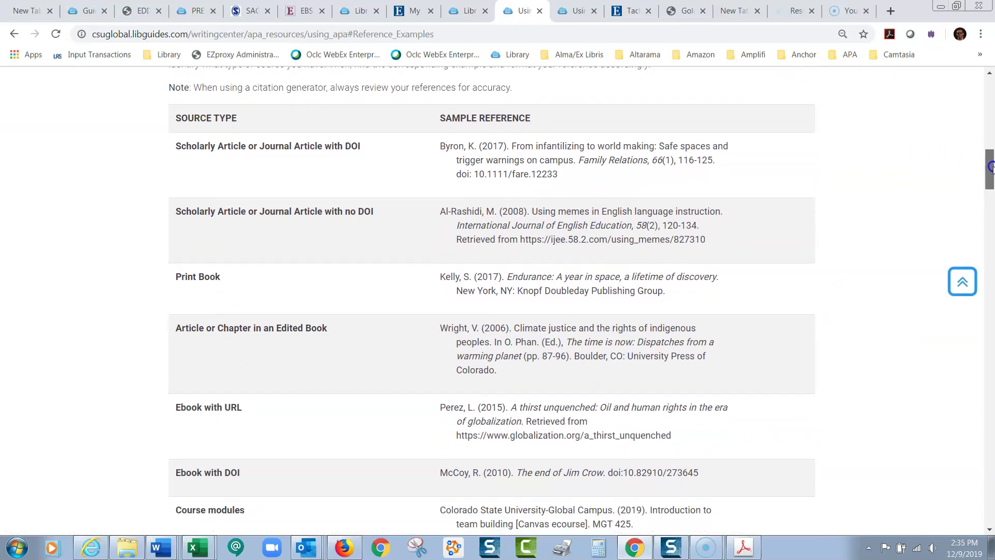
left_click_drag(988, 160, 990, 170)
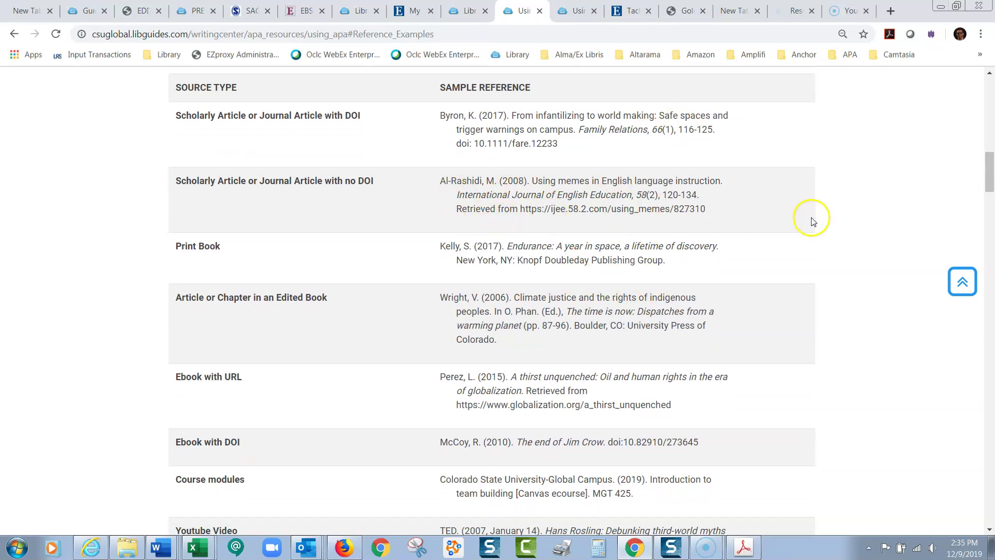
Return to the EBSCO results and open the second result, the HSCT staffing model article
left_click(631, 11)
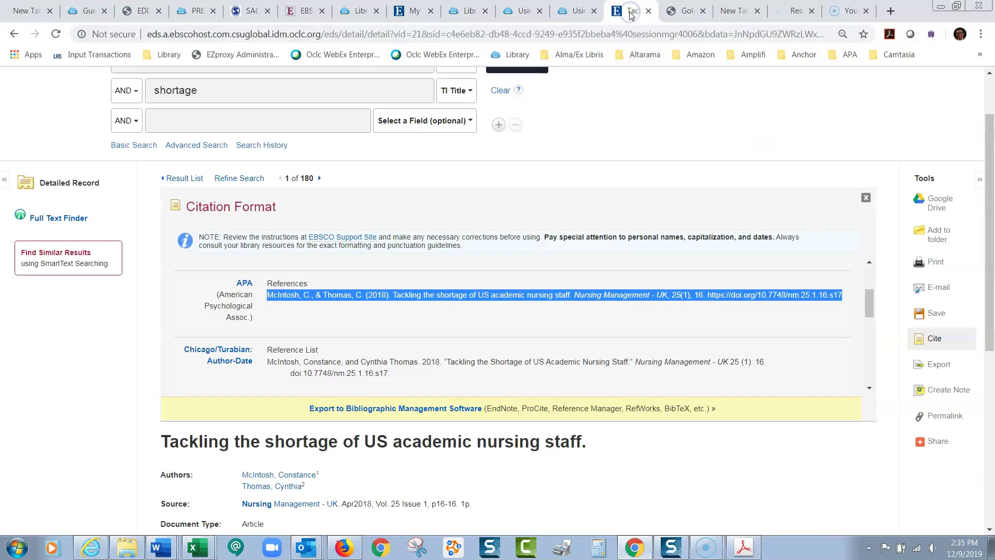
left_click(865, 196)
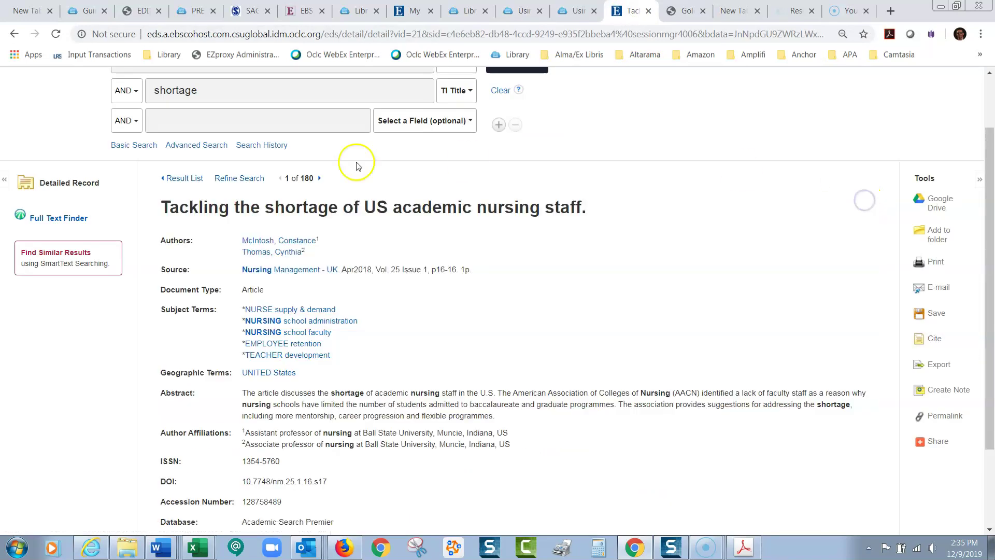
left_click(179, 180)
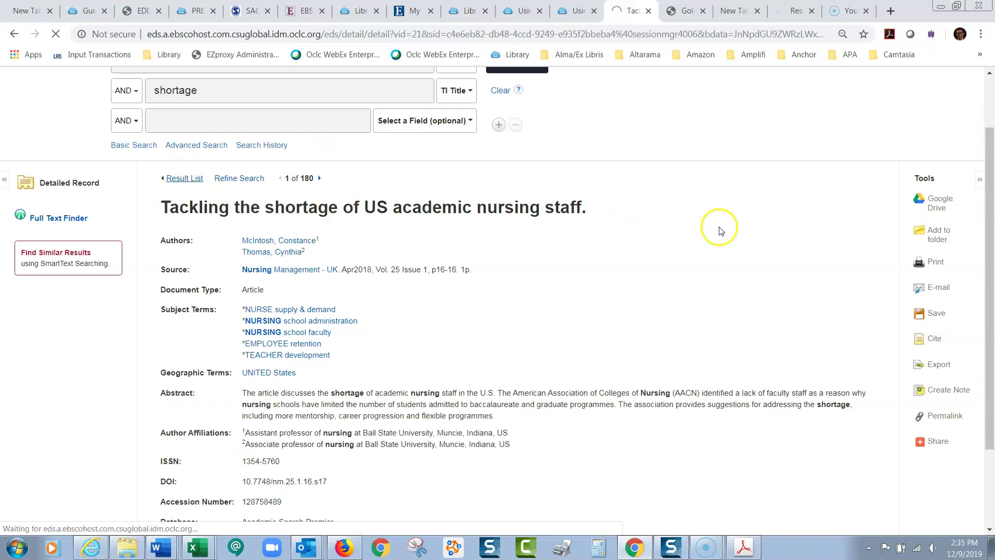
left_click_drag(987, 101, 986, 129)
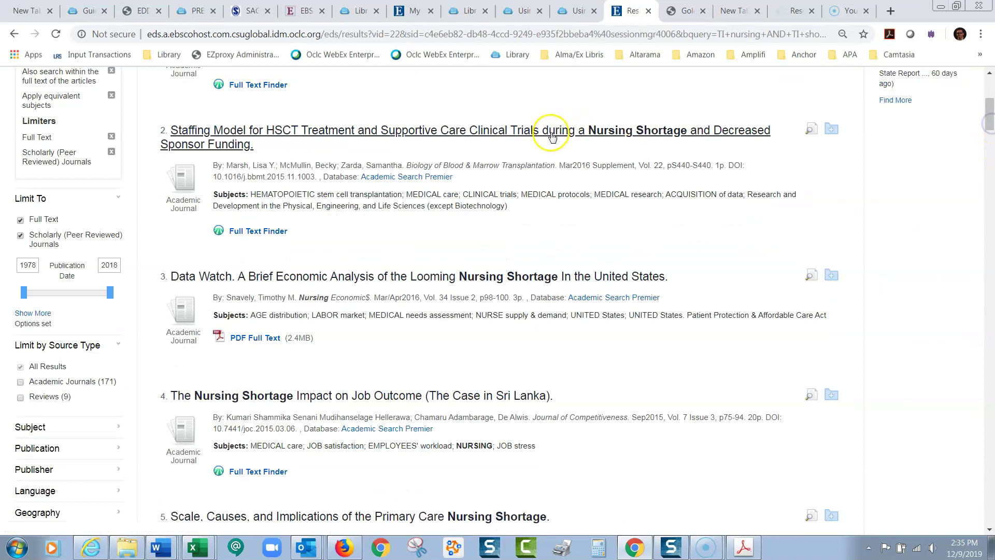
left_click(550, 132)
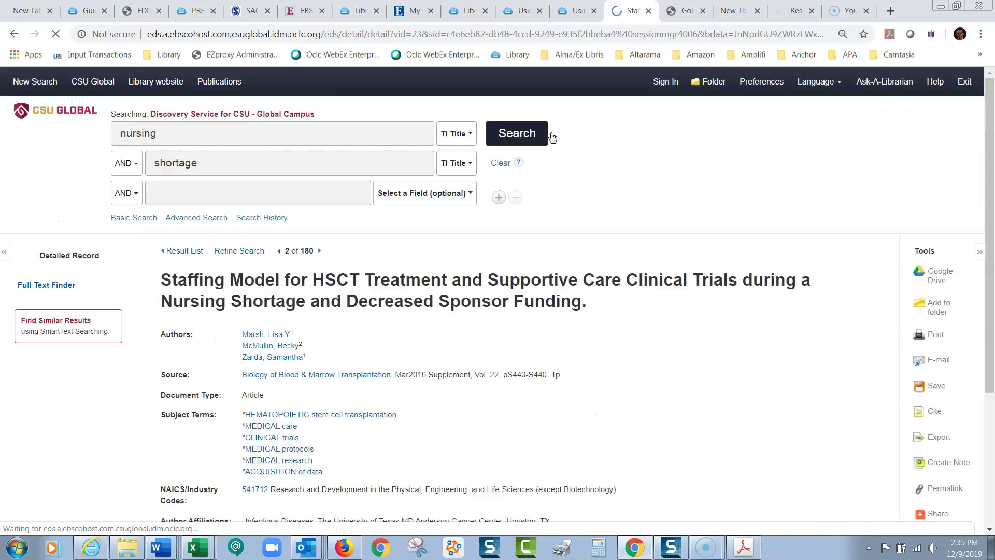
left_click_drag(987, 128, 988, 148)
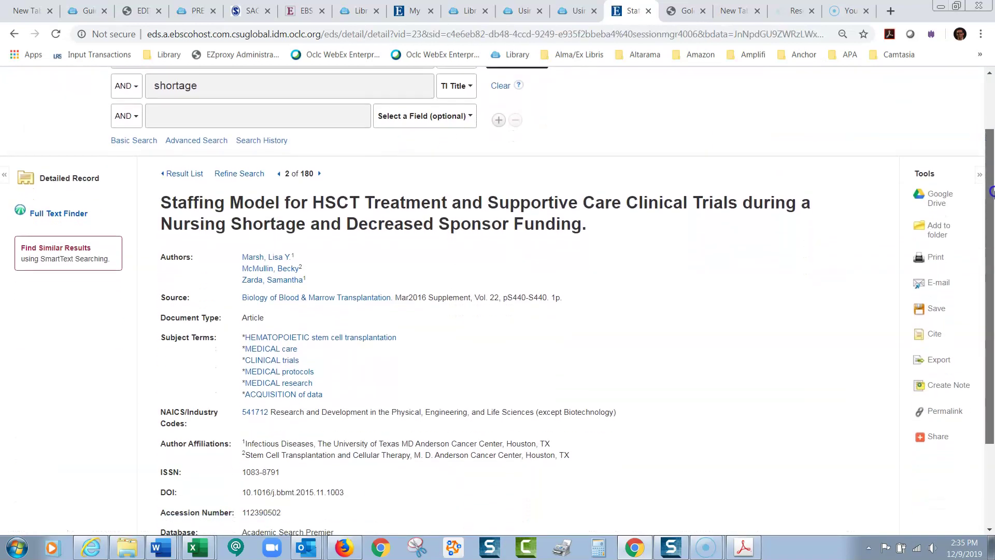
Copy the article's APA citation from its Cite panel and switch to Word
left_click(935, 327)
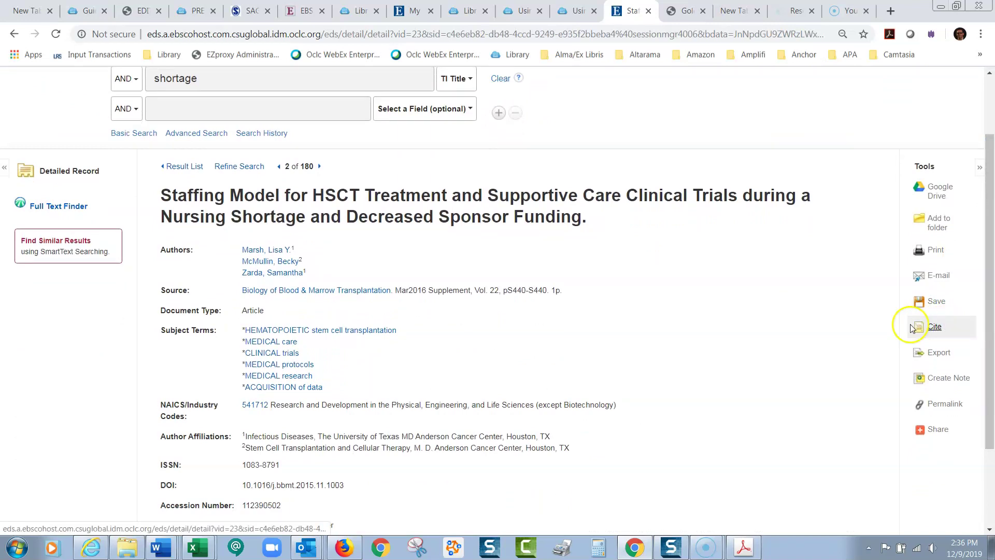
left_click_drag(869, 265, 866, 291)
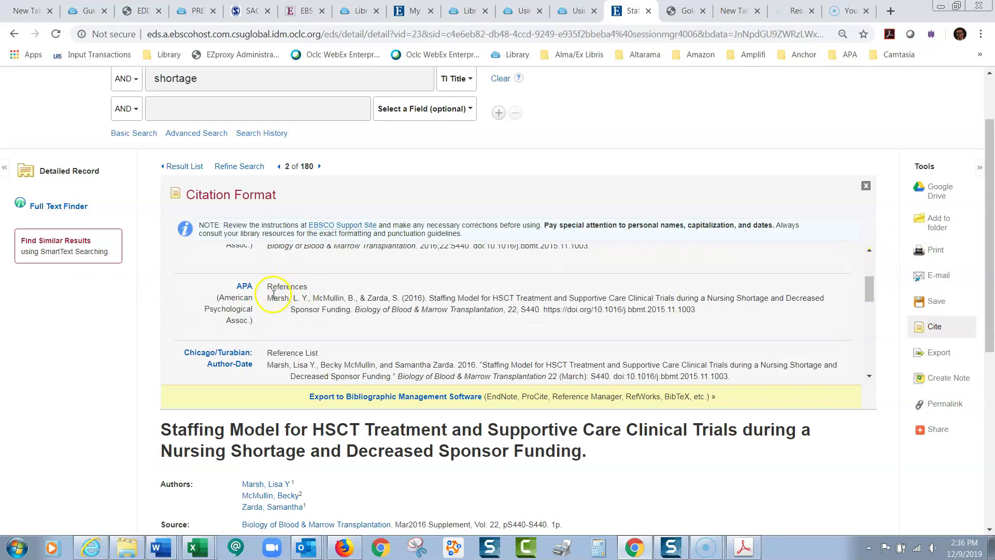
left_click_drag(268, 298, 725, 315)
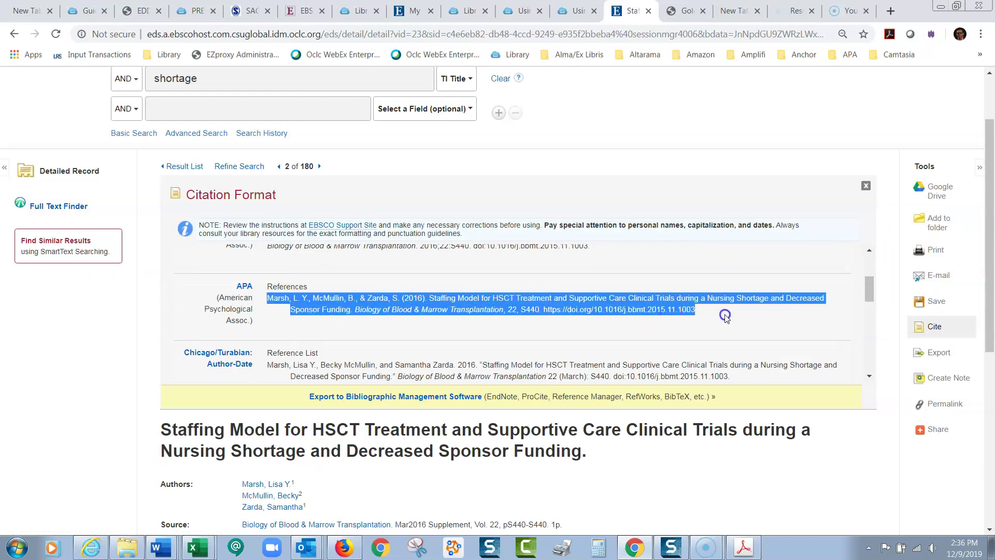
right_click(657, 315)
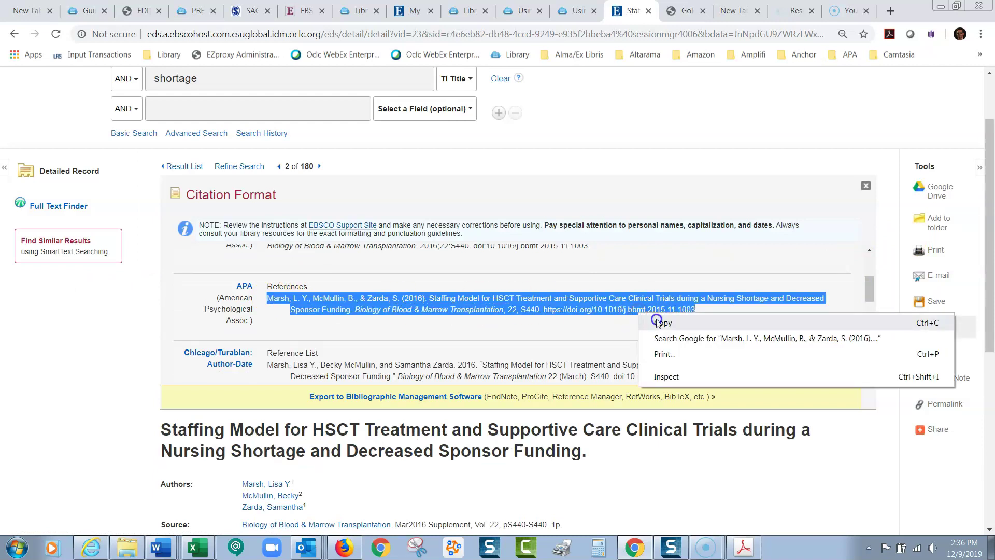
left_click(669, 327)
left_click(160, 547)
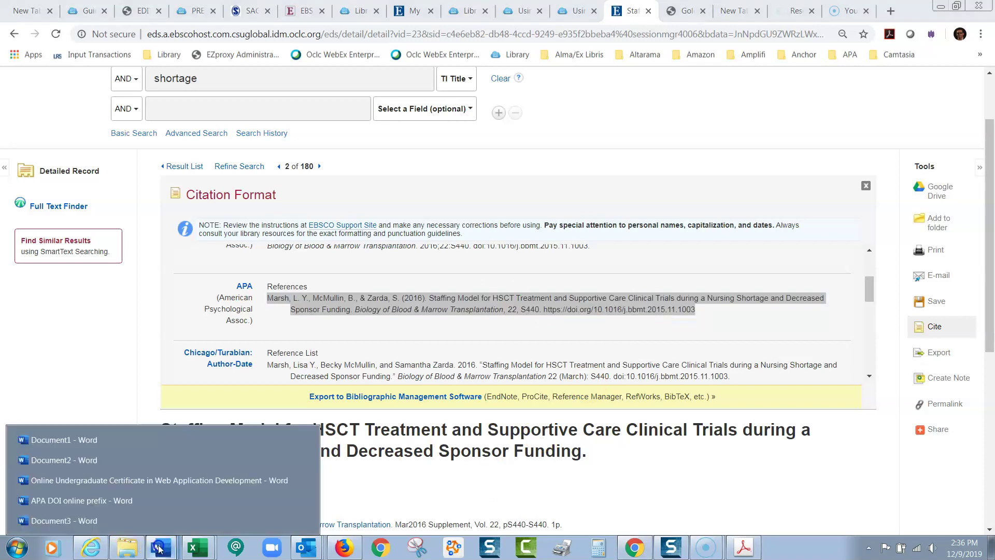
Paste the Marsh et al. (2016) citation on a new line below McIntosh with Merge Formatting
left_click(133, 519)
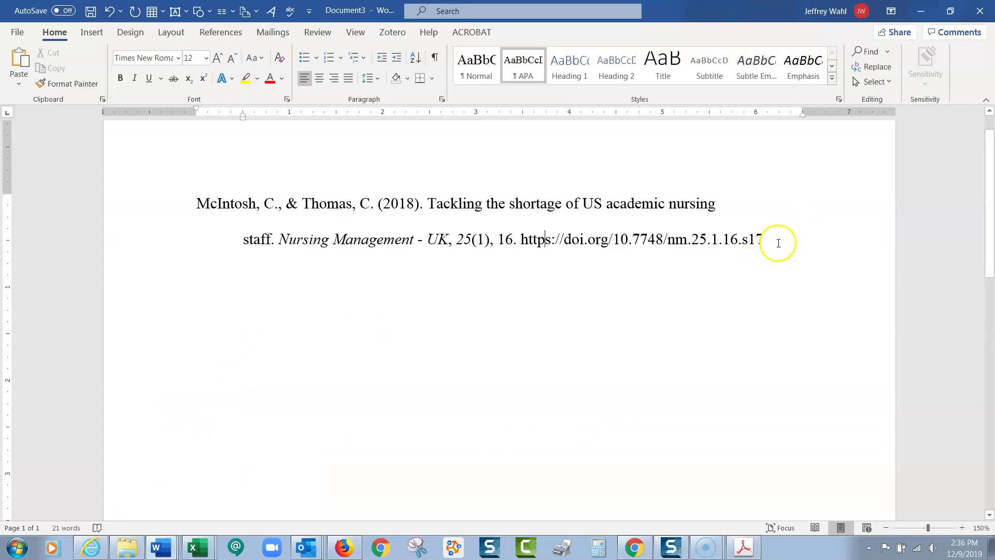
key("Return")
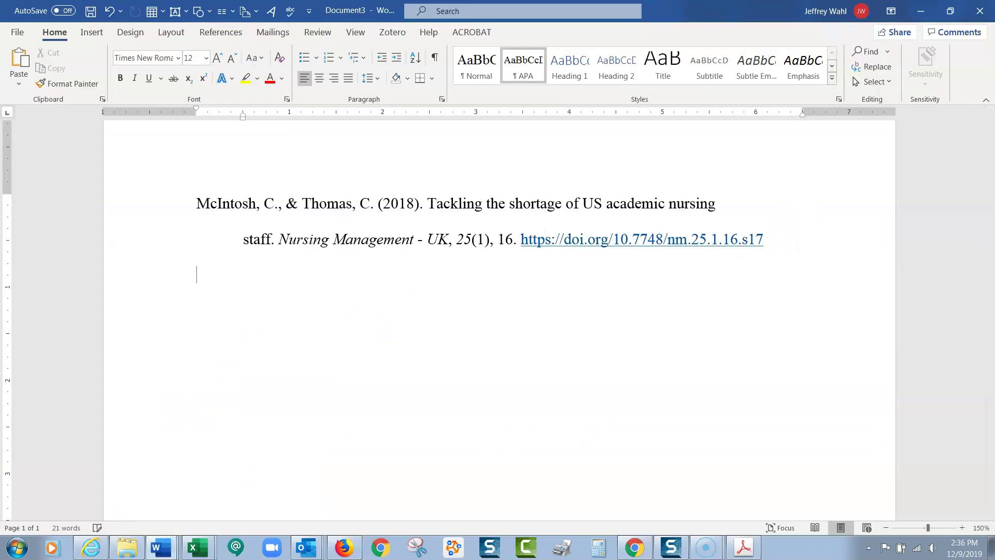
key("ctrl+v")
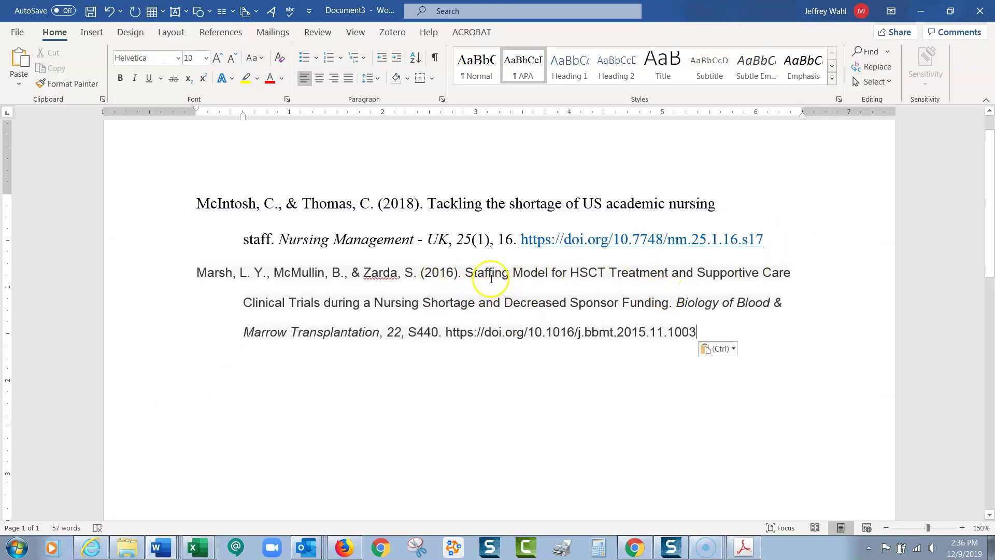
left_click(733, 349)
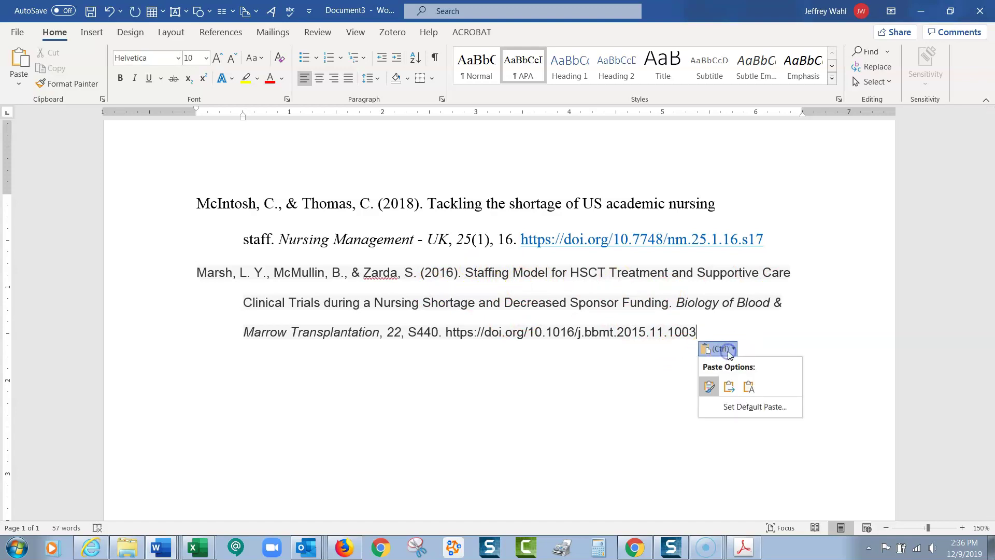
left_click(729, 385)
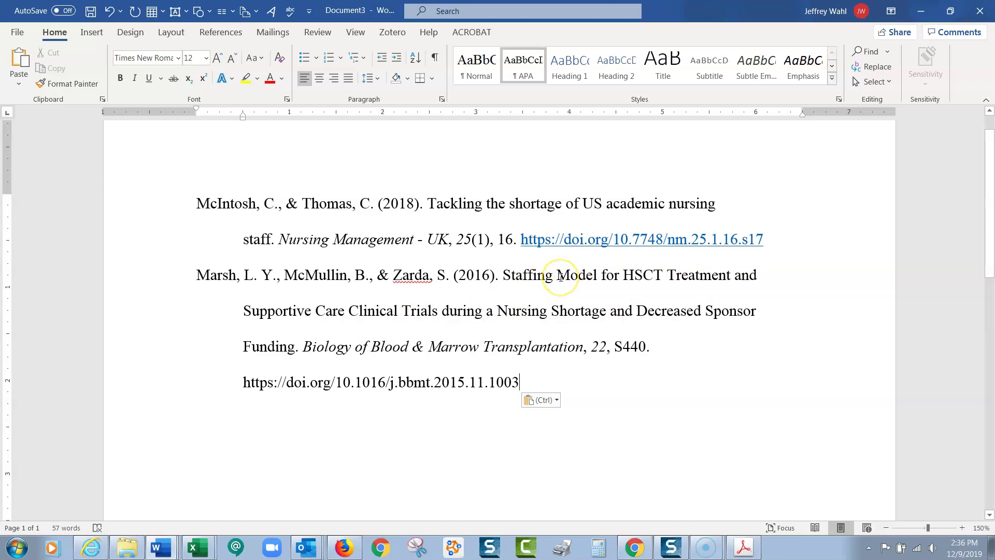
Ctrl-select the capital initials of Model, Treatment, Supportive, Care, Clinical, Trials, Nursing, Shortage, Decreased, Sponsor, Funding
left_click(558, 276)
left_click_drag(557, 275, 563, 291)
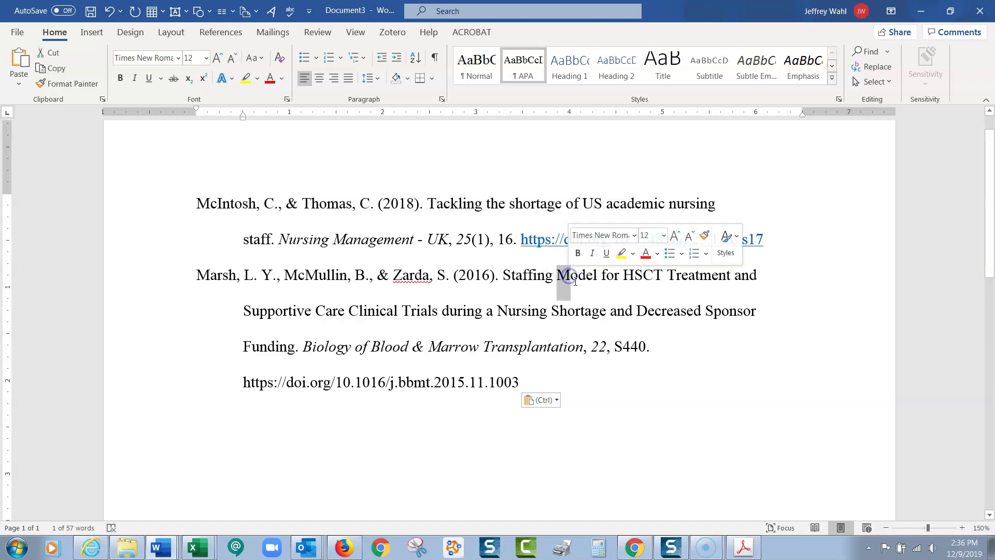
left_click(670, 276, "ctrl")
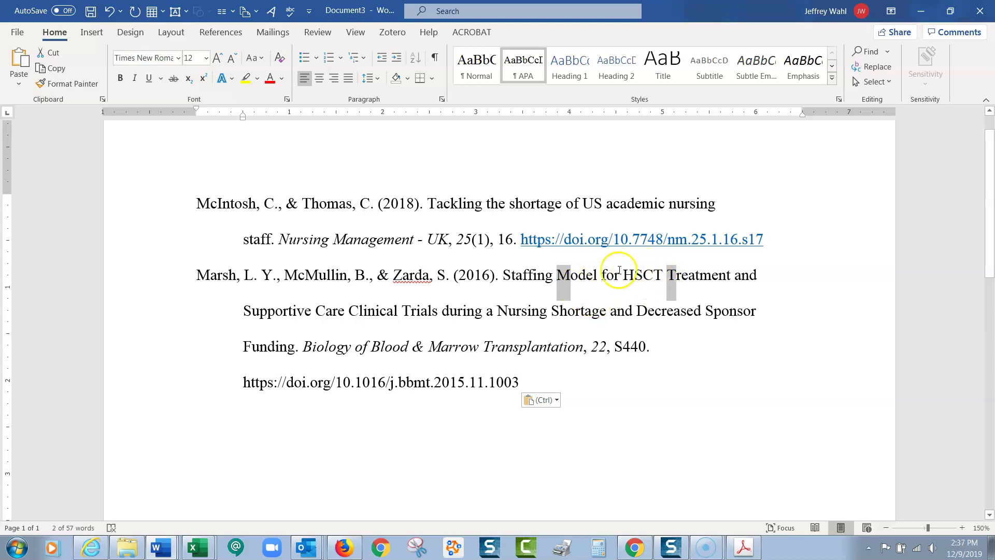
left_click(243, 310, "ctrl")
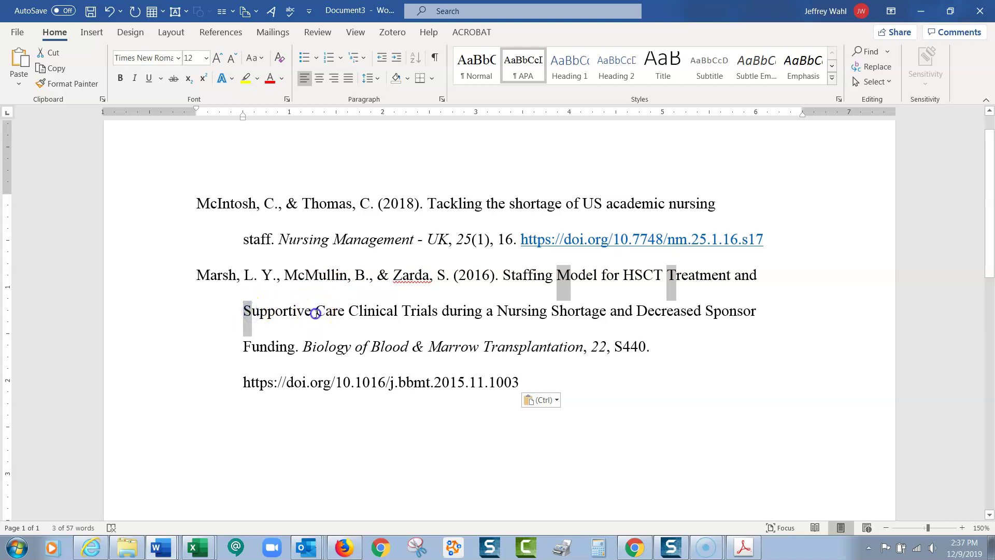
left_click(316, 311, "ctrl")
left_click(350, 311, "ctrl")
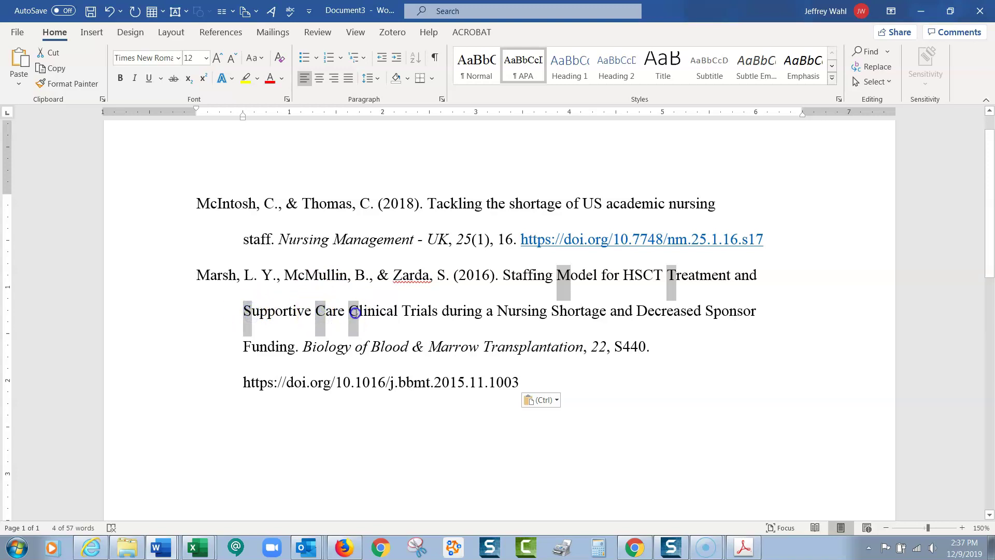
left_click(404, 311, "ctrl")
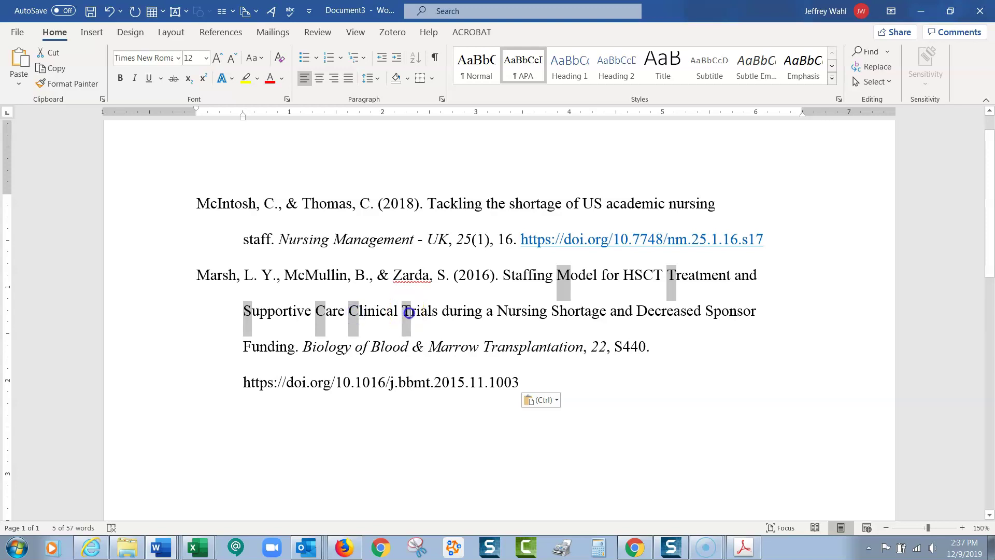
left_click(499, 311, "ctrl")
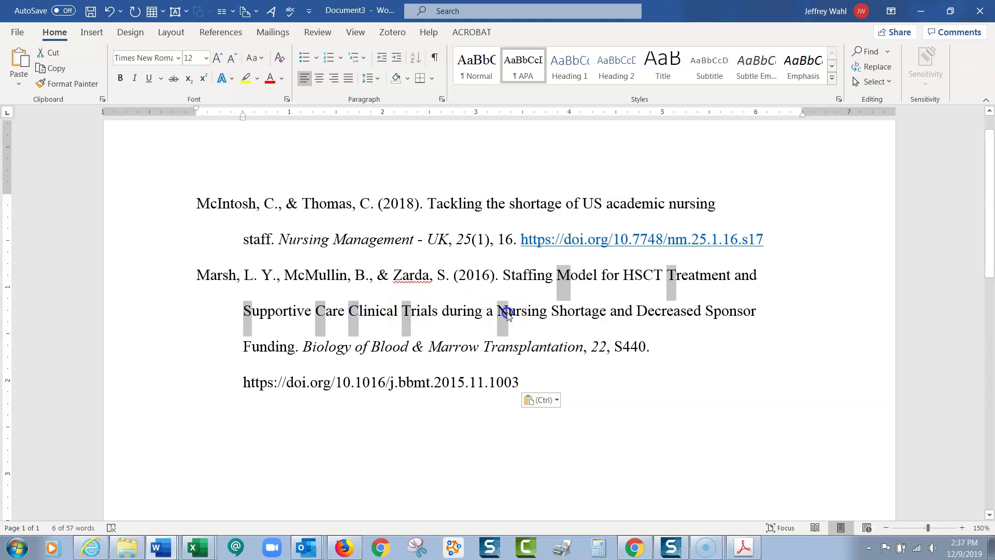
left_click(553, 311, "ctrl")
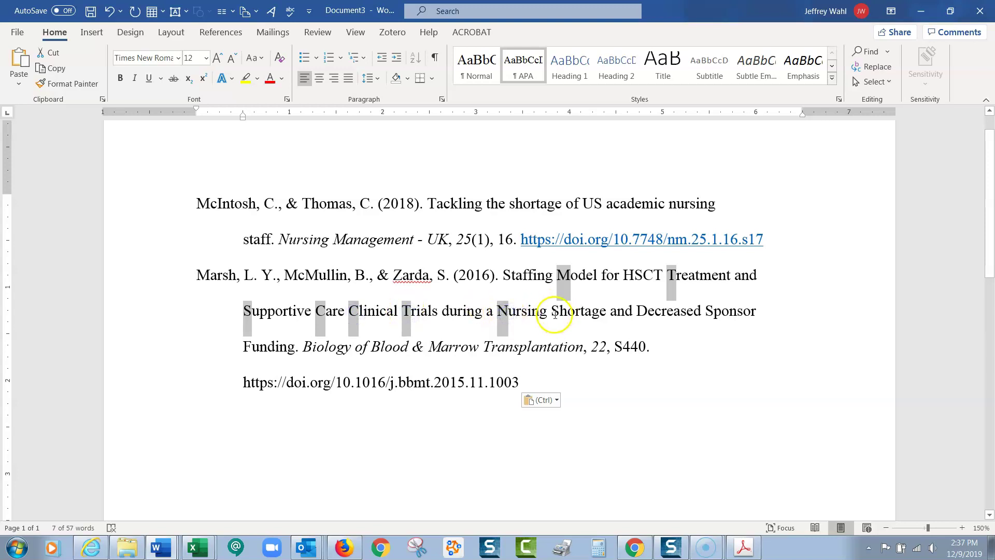
left_click(639, 311, "ctrl")
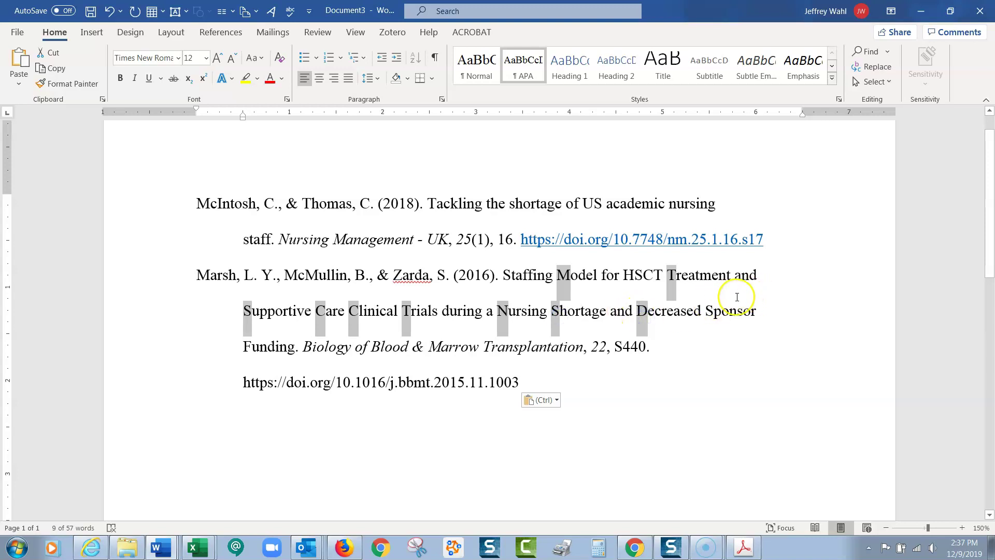
left_click(708, 310, "ctrl")
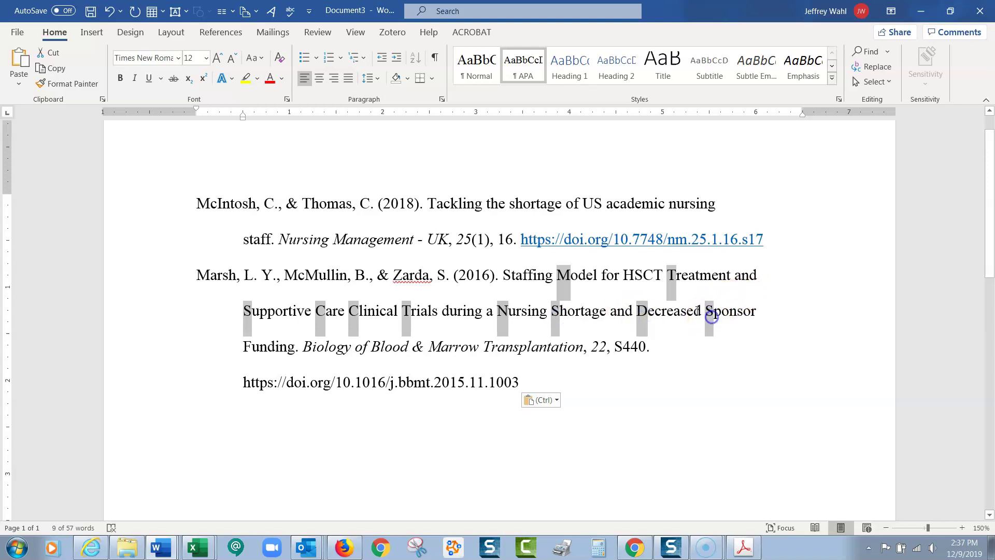
left_click(246, 346, "ctrl")
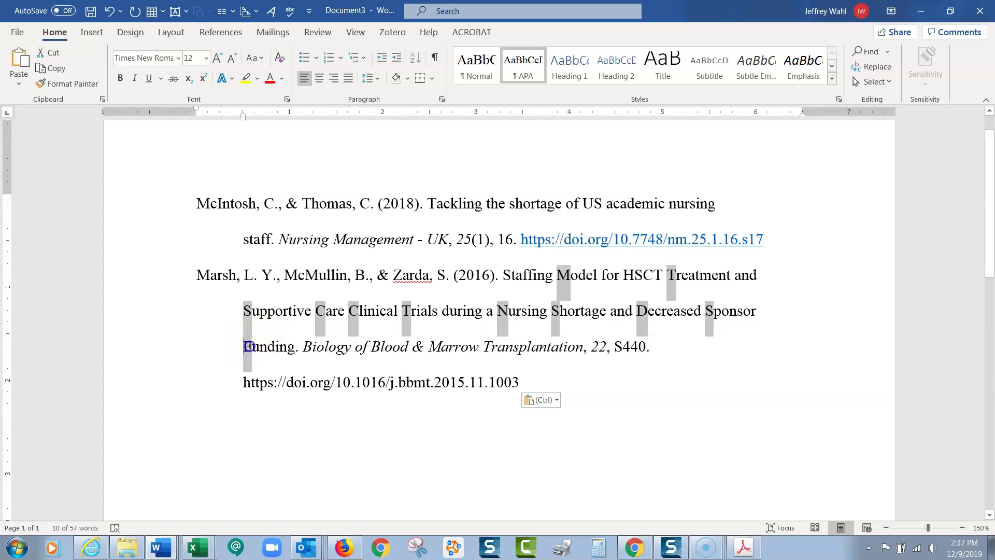
left_click(252, 346, "ctrl")
Lowercase the selected initials with Shift+F3, leaving the title in sentence case
key("shift+F3")
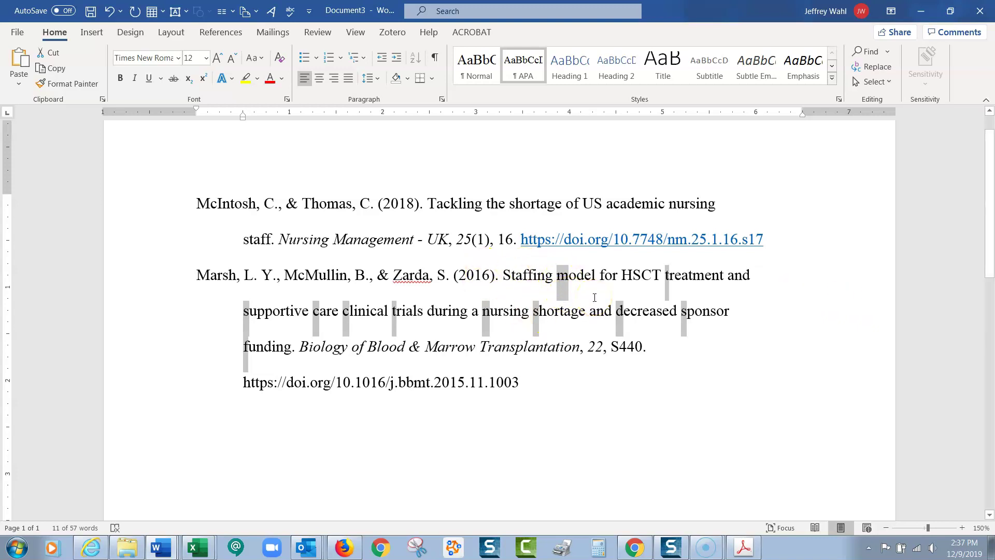
key("ctrl+z")
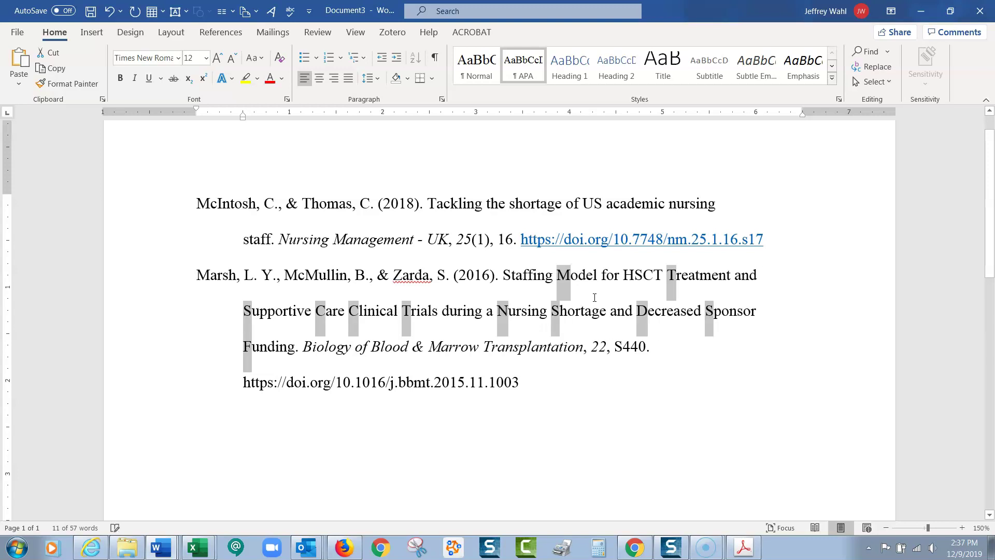
key("ctrl+y")
key("ctrl+z")
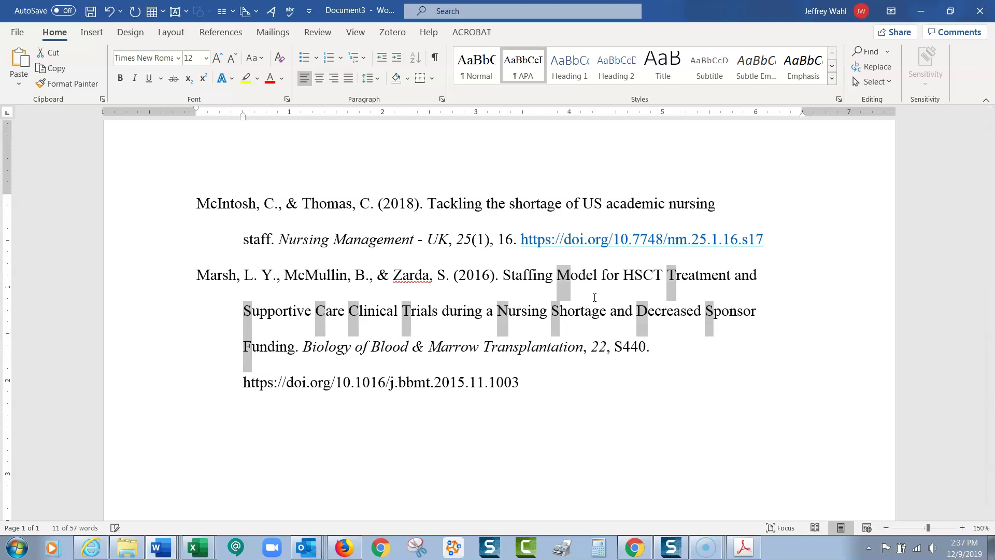
key("ctrl+y")
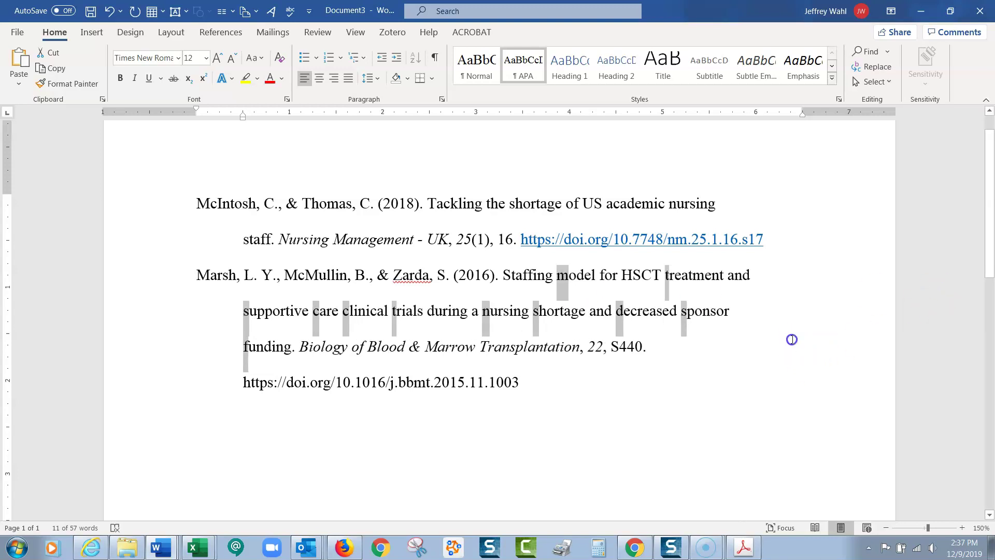
left_click(791, 340)
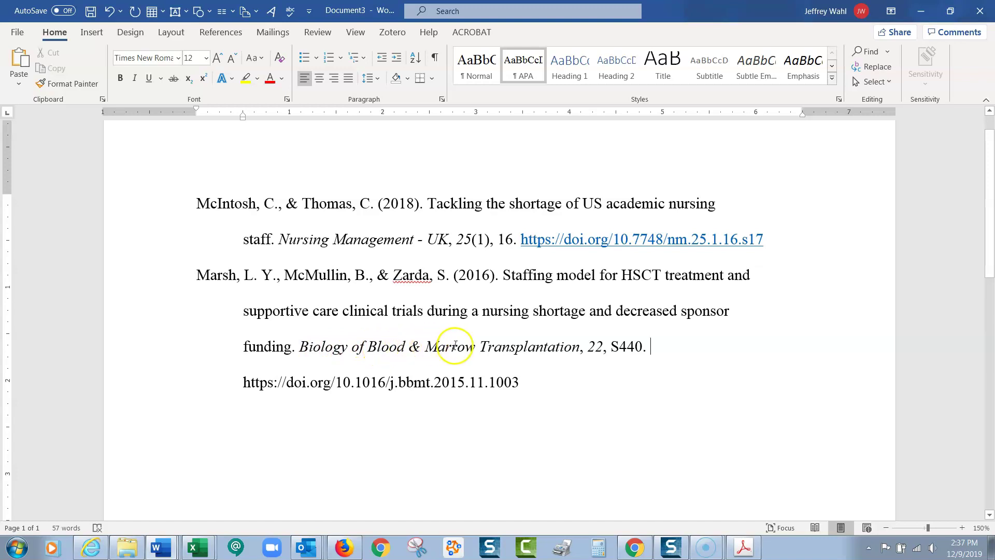
left_click(600, 378)
left_click(607, 397)
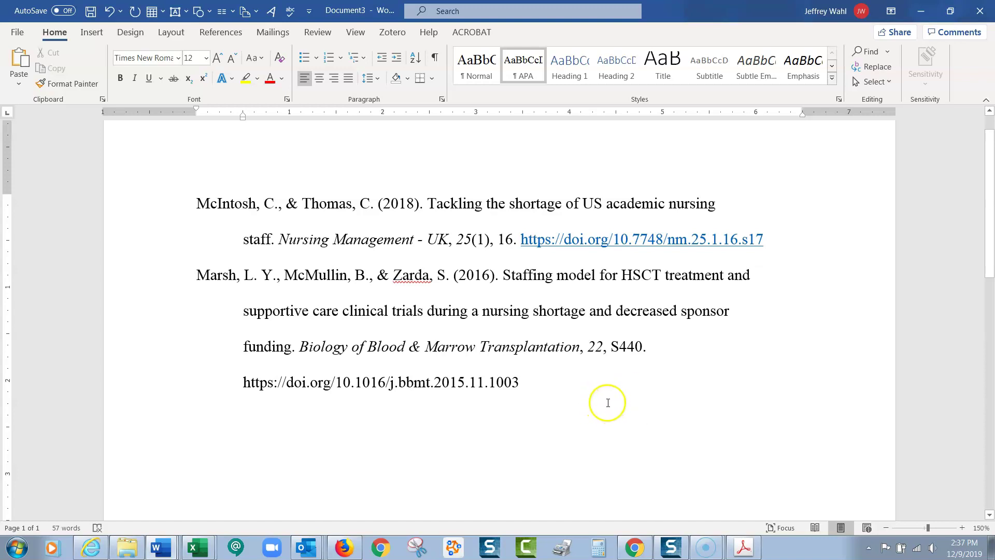